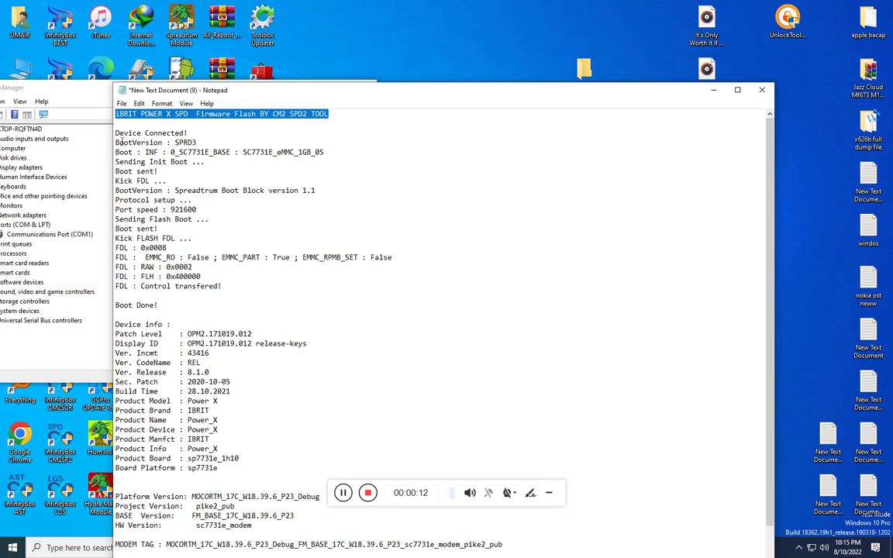
# - Select the device log in Notepad, nudge the notes window right and refresh the desktop
pyautogui.moveTo(116, 133); pyautogui.dragTo(276, 554)
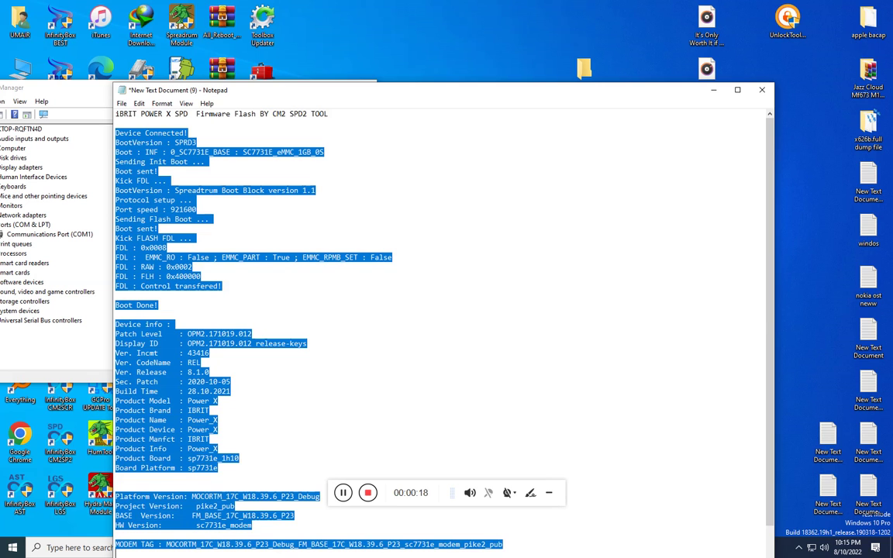
pyautogui.moveTo(555, 88); pyautogui.dragTo(571, 85)
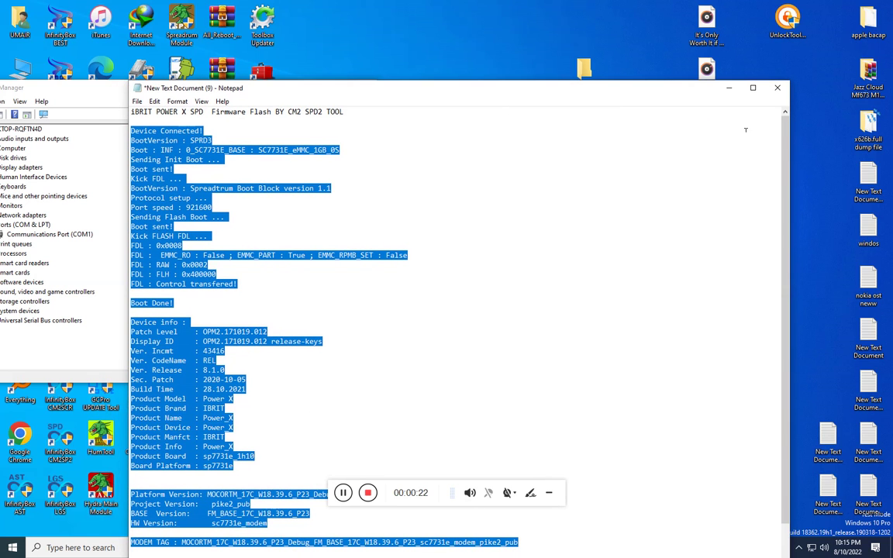
pyautogui.click(456, 36)
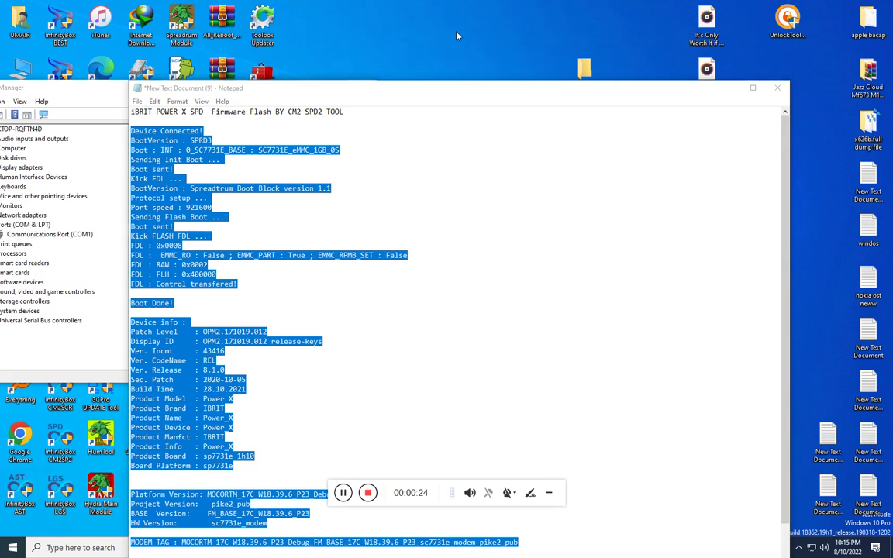
pyautogui.rightClick(454, 43)
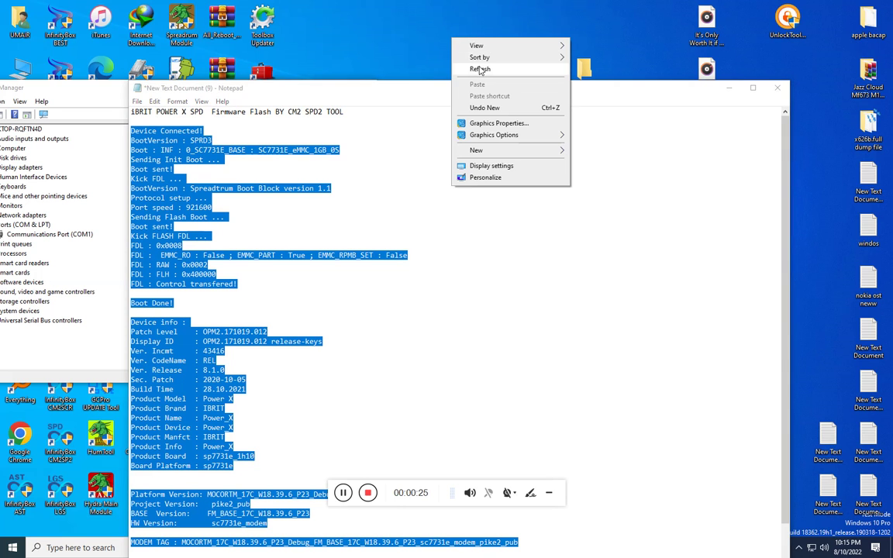
pyautogui.click(469, 67)
pyautogui.click(631, 256)
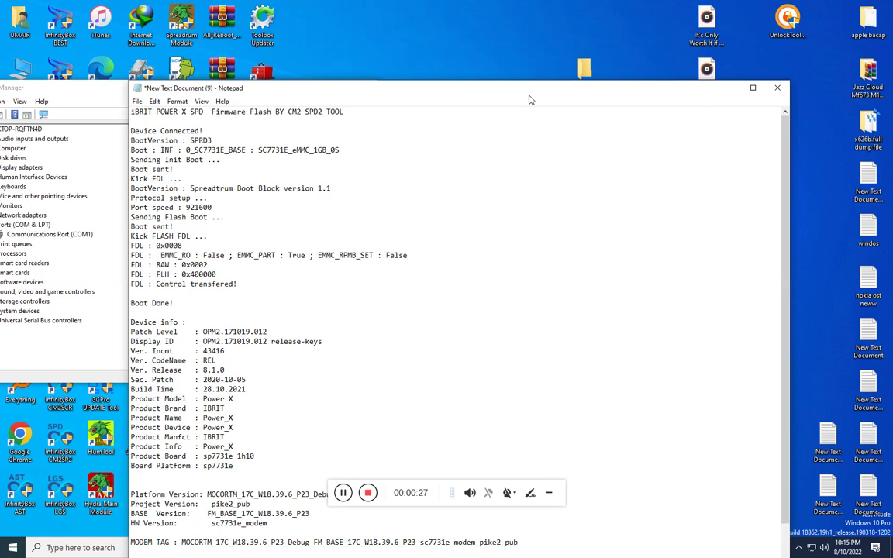
# - Confirm platform SC7731E_BASE and model SC7731E_eMMC_1GB_0S in Chinese Miracle II, then restore Notepad
pyautogui.moveTo(511, 94); pyautogui.dragTo(554, 213)
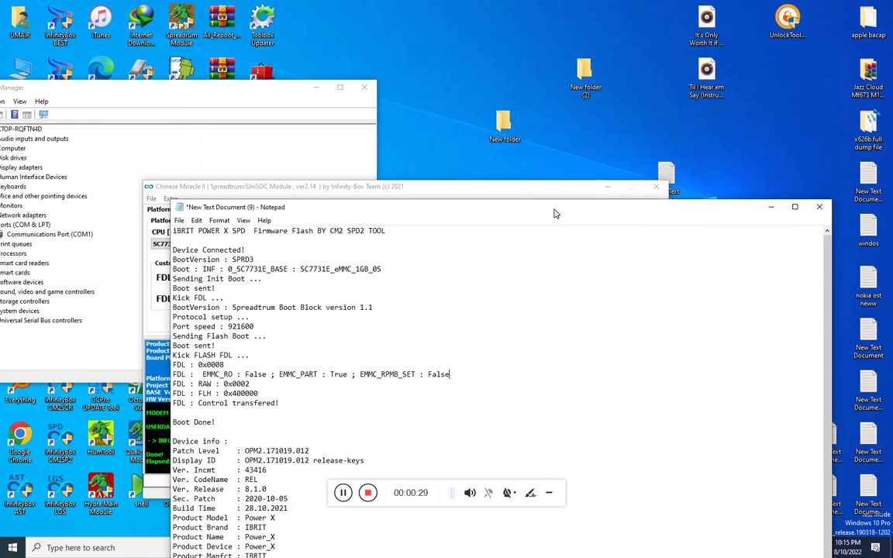
pyautogui.moveTo(511, 192); pyautogui.dragTo(487, 117)
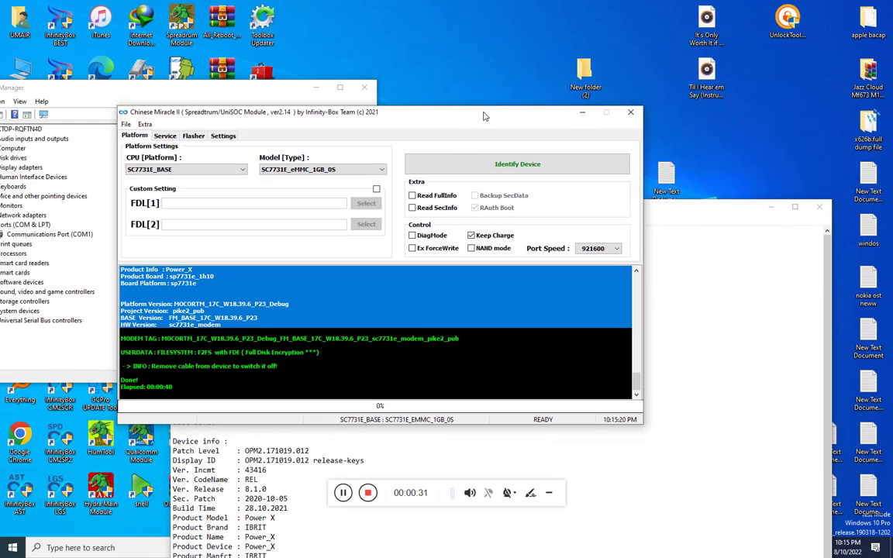
pyautogui.click(181, 170)
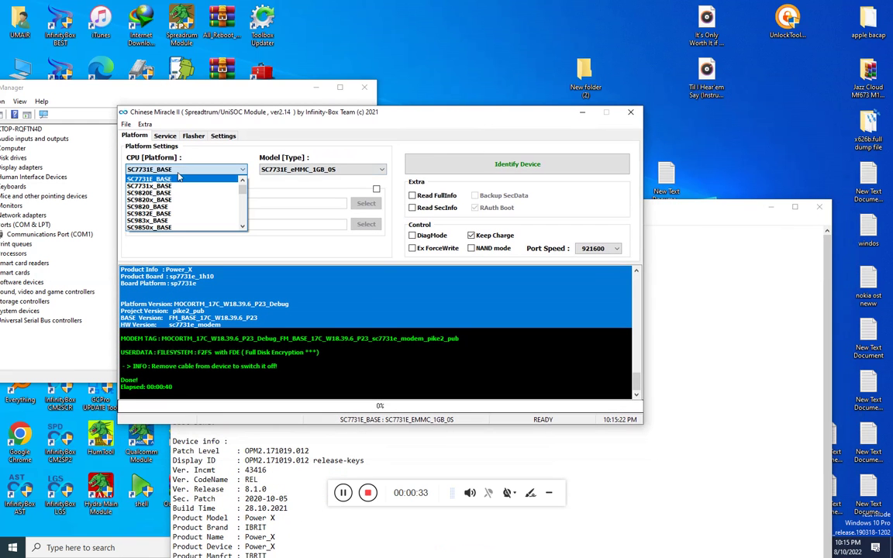
pyautogui.click(159, 179)
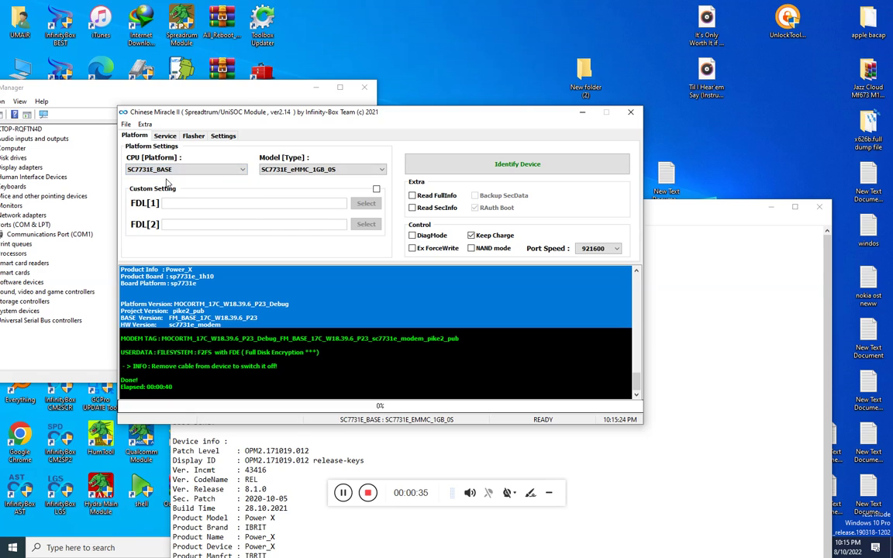
pyautogui.click(312, 174)
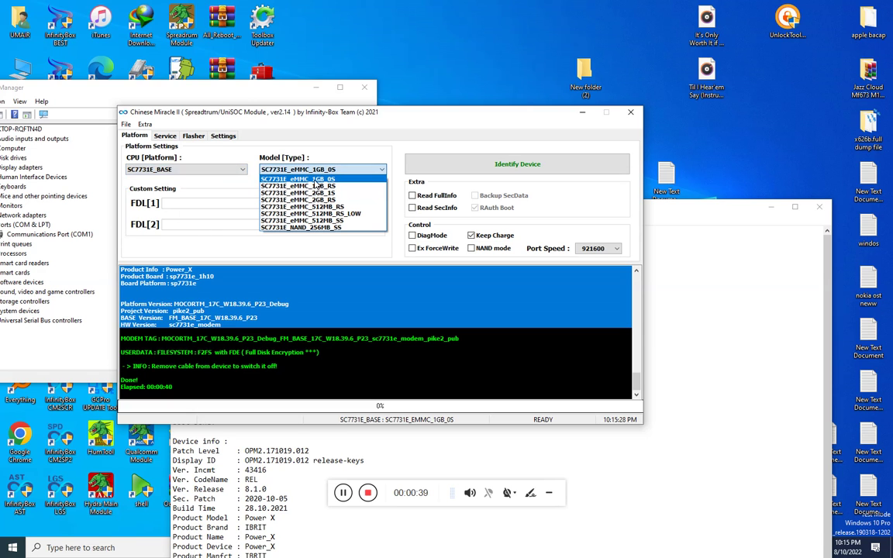
pyautogui.click(317, 183)
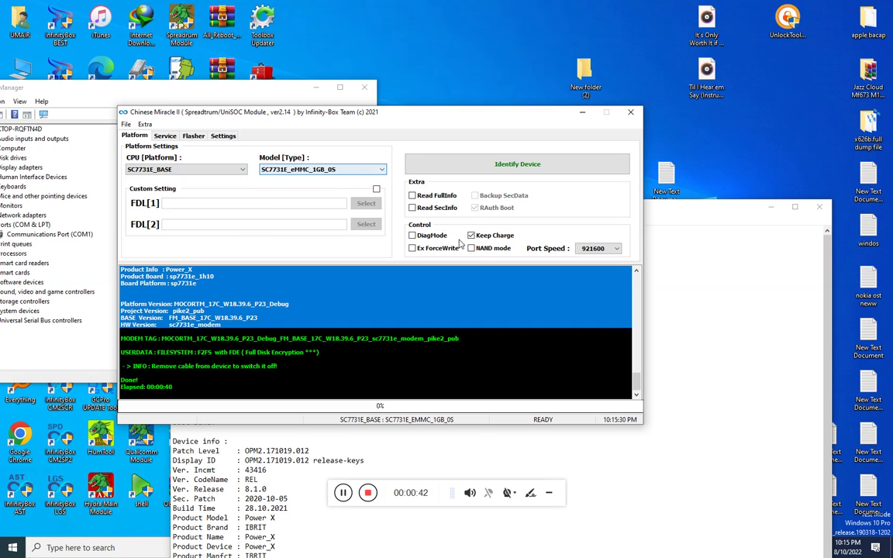
pyautogui.moveTo(662, 207); pyautogui.dragTo(656, 186)
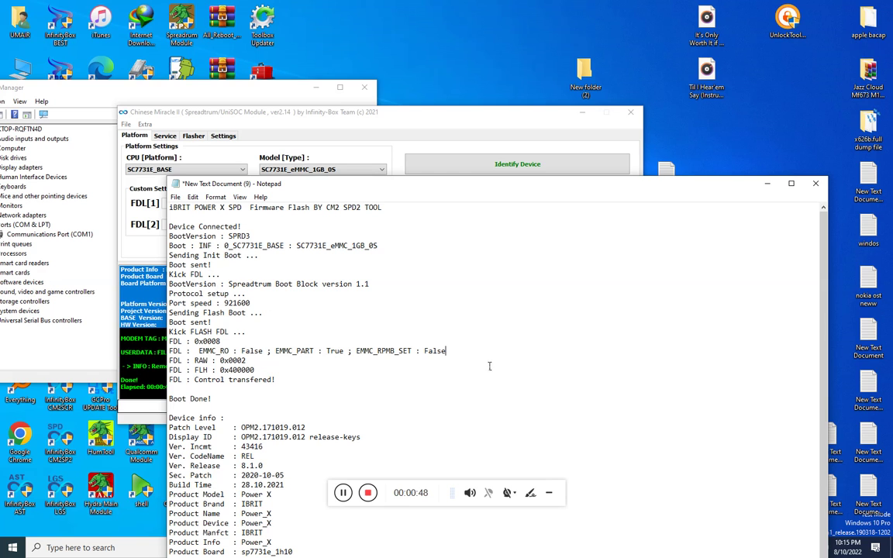
# - Re-identify the Power X, switch to the Flasher tab, and bring the Notepad notes forward
pyautogui.click(360, 114)
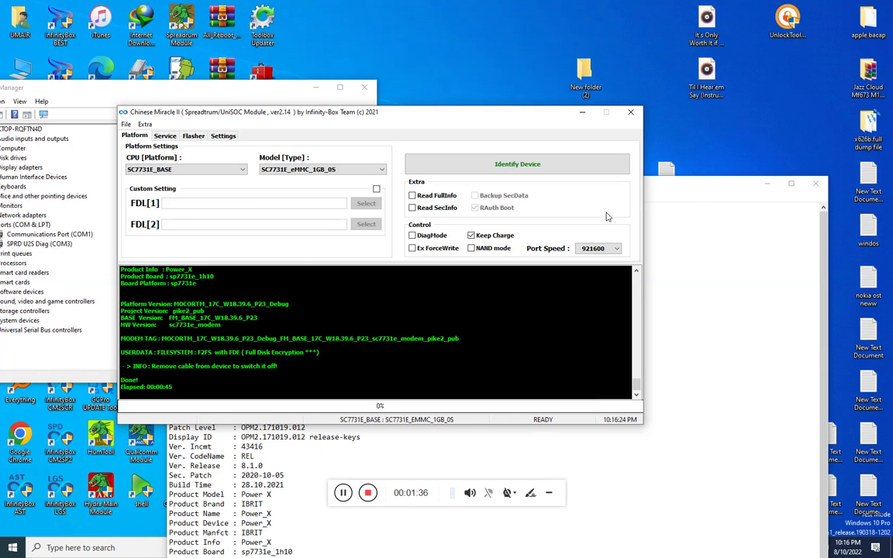
pyautogui.click(193, 135)
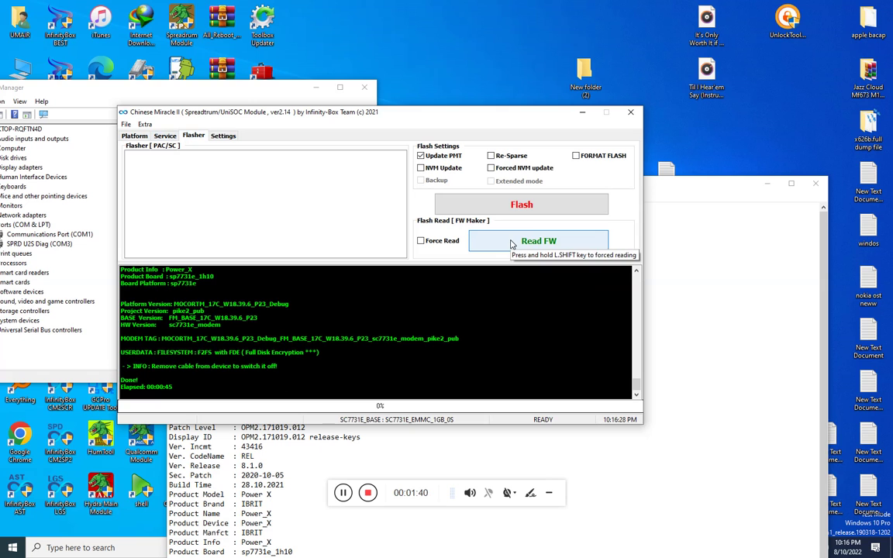
pyautogui.click(671, 191)
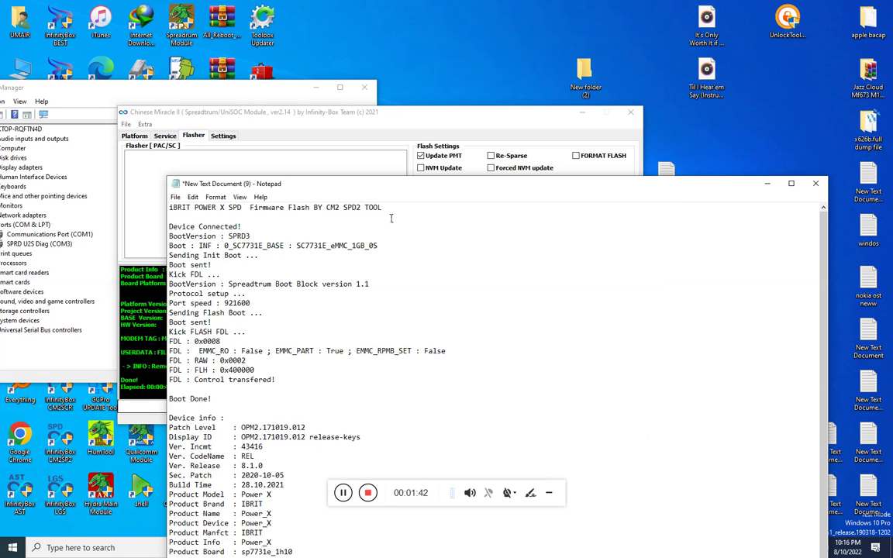
# - Copy the iBRIT POWER X SPD firmware title from the notes and create a new desktop folder
pyautogui.moveTo(171, 209); pyautogui.dragTo(384, 211)
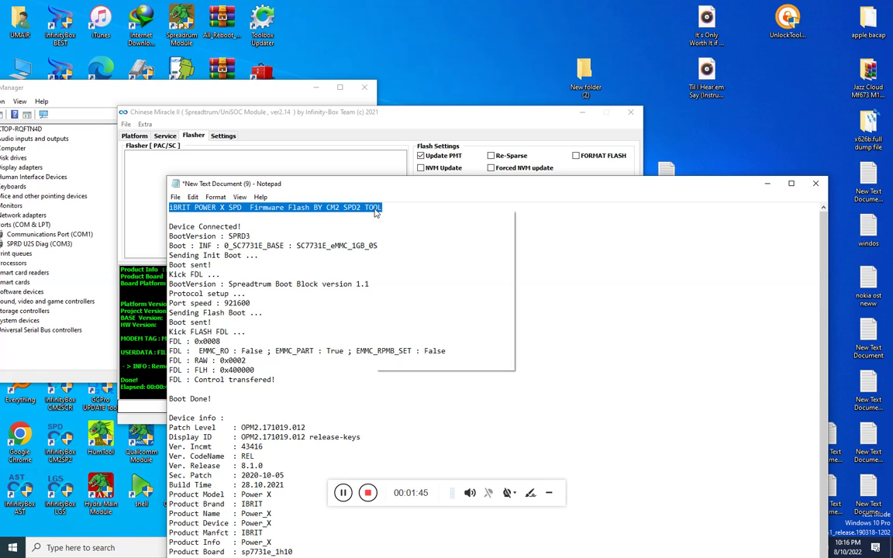
pyautogui.rightClick(379, 213)
pyautogui.click(396, 244)
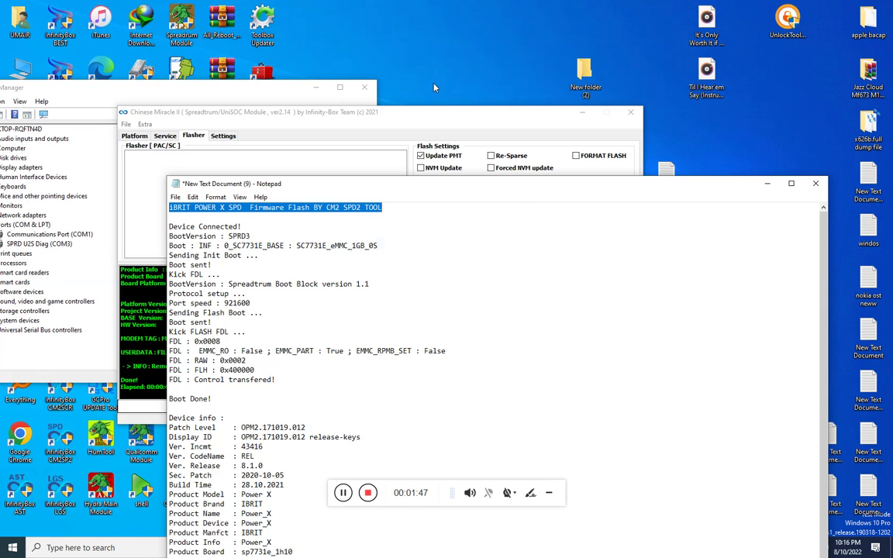
pyautogui.rightClick(424, 31)
pyautogui.moveTo(465, 143)
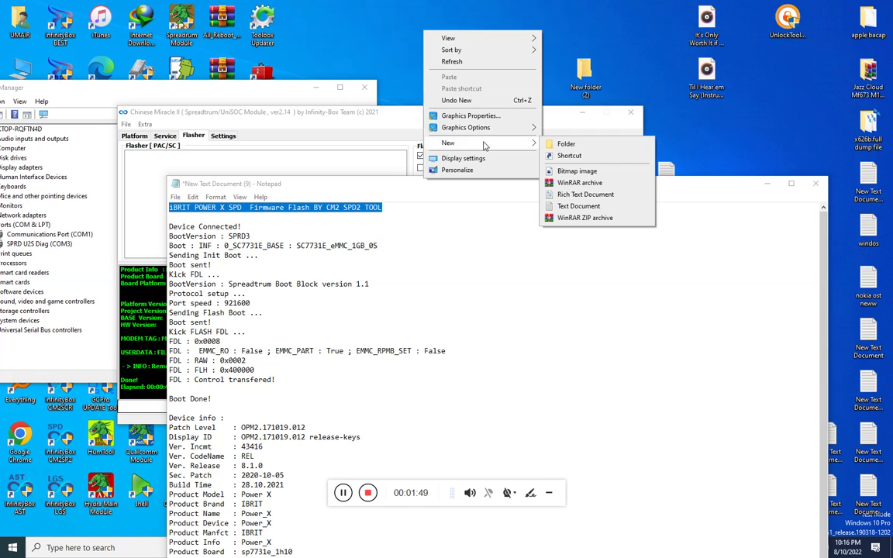
pyautogui.click(562, 144)
# - Rename New folder (3) to the copied title and start Read FW in Chinese Miracle II
pyautogui.rightClick(424, 77)
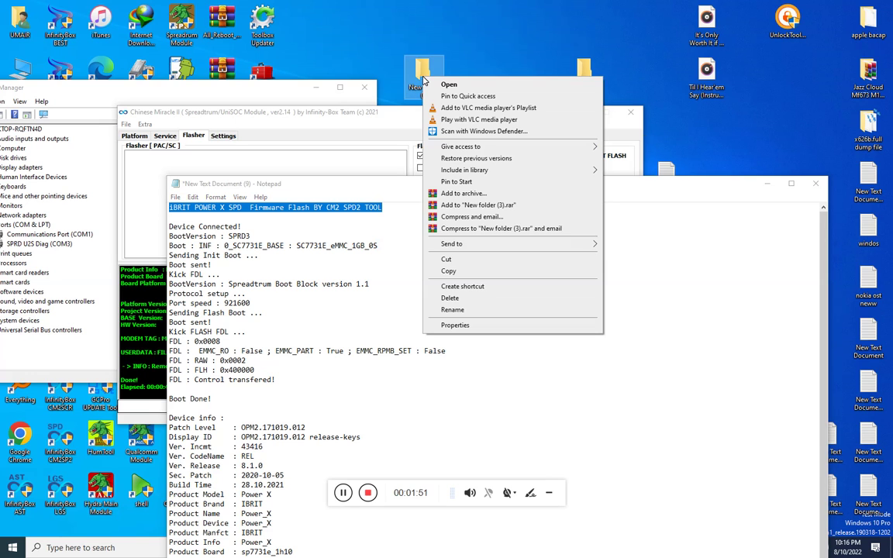
pyautogui.click(465, 307)
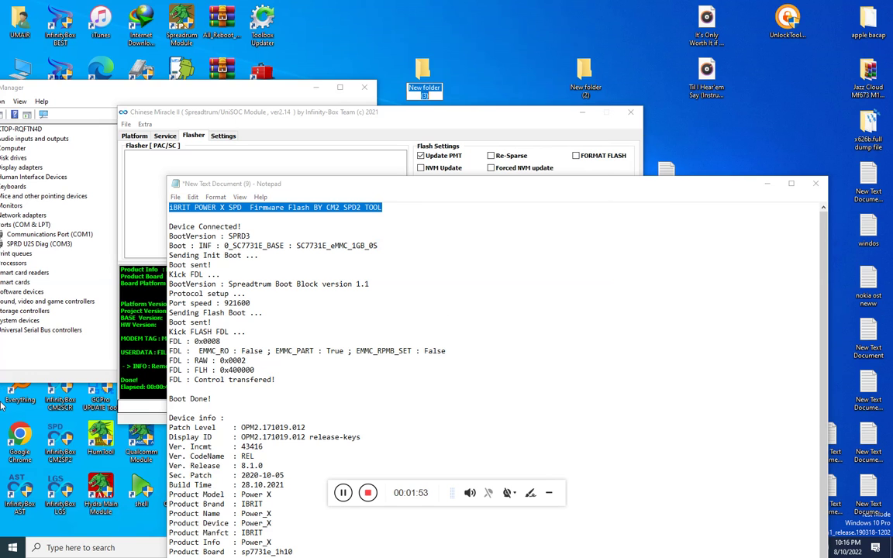
pyautogui.hotkey('ctrl', 'v')
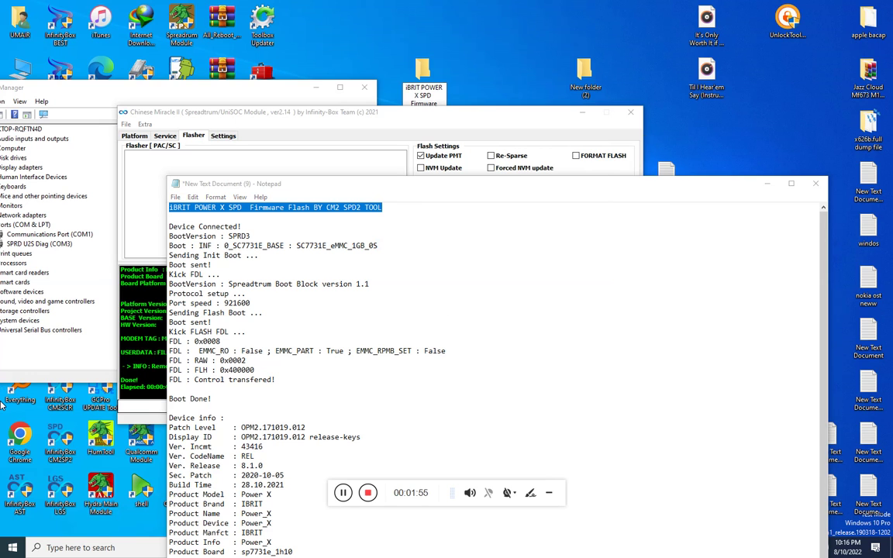
pyautogui.click(409, 77)
pyautogui.moveTo(248, 115); pyautogui.dragTo(249, 97)
pyautogui.click(563, 229)
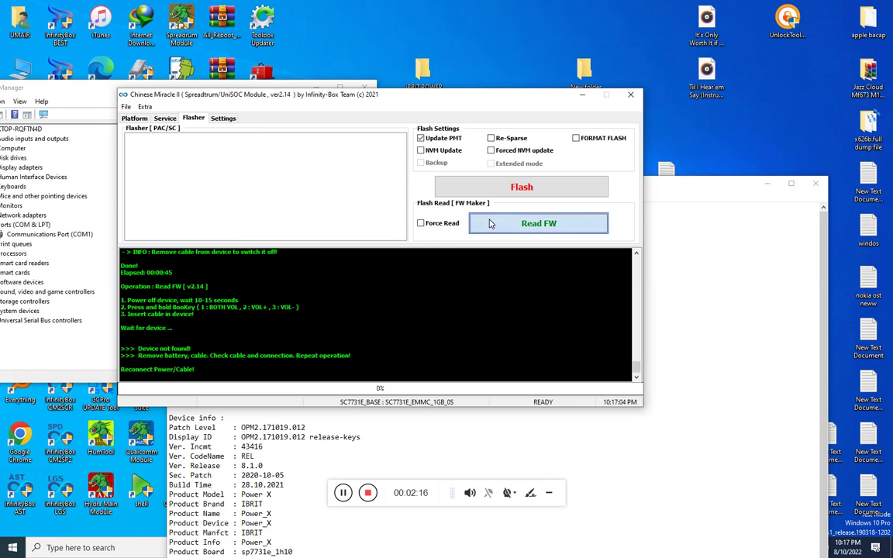
# - Retry Read FW after 'Device not found' until the Power X connects and its details are logged
pyautogui.click(456, 225)
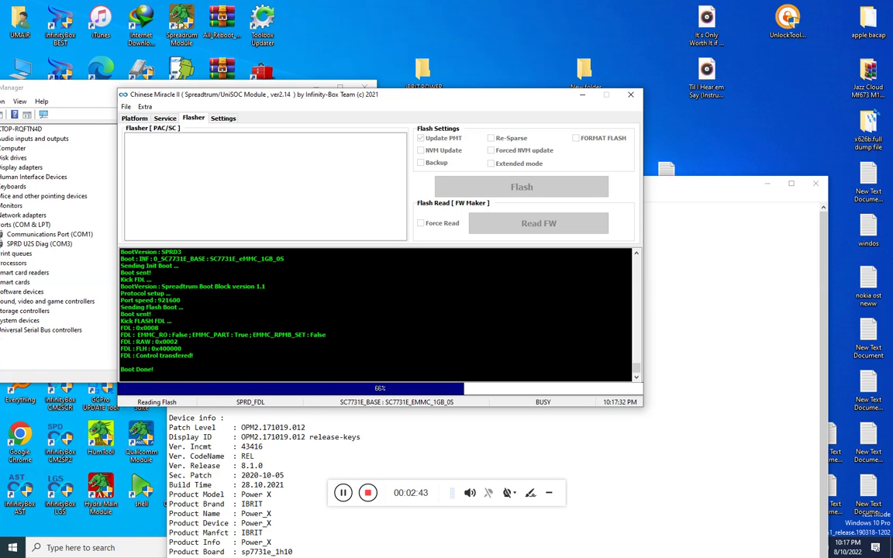
pyautogui.click(439, 493)
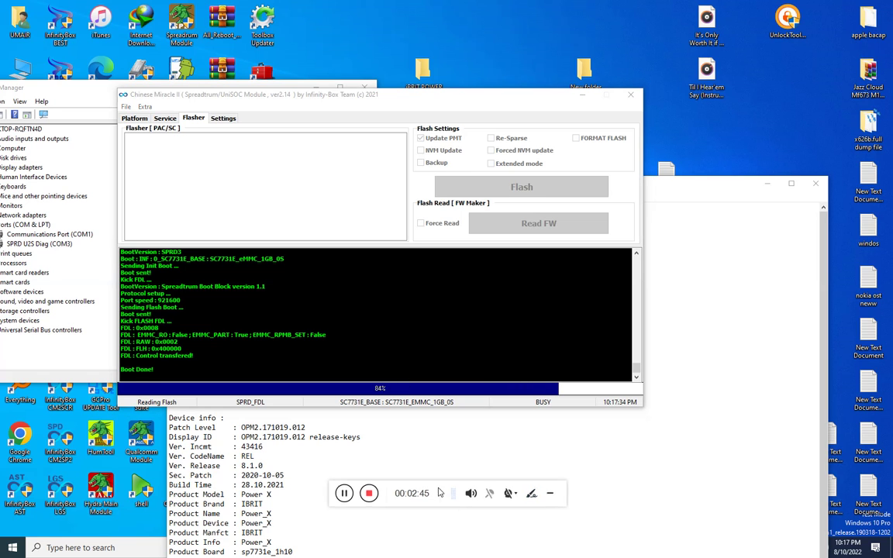
pyautogui.moveTo(439, 493); pyautogui.dragTo(464, 538)
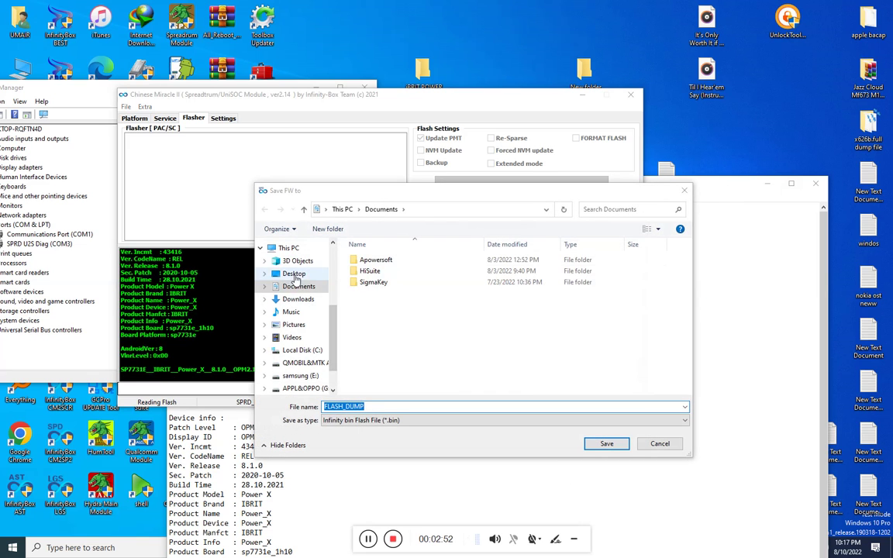
# - Save the firmware dump as FLASH_DUMP in the desktop's iBRIT POWER X SPD firmware folder
pyautogui.click(295, 274)
pyautogui.click(408, 282)
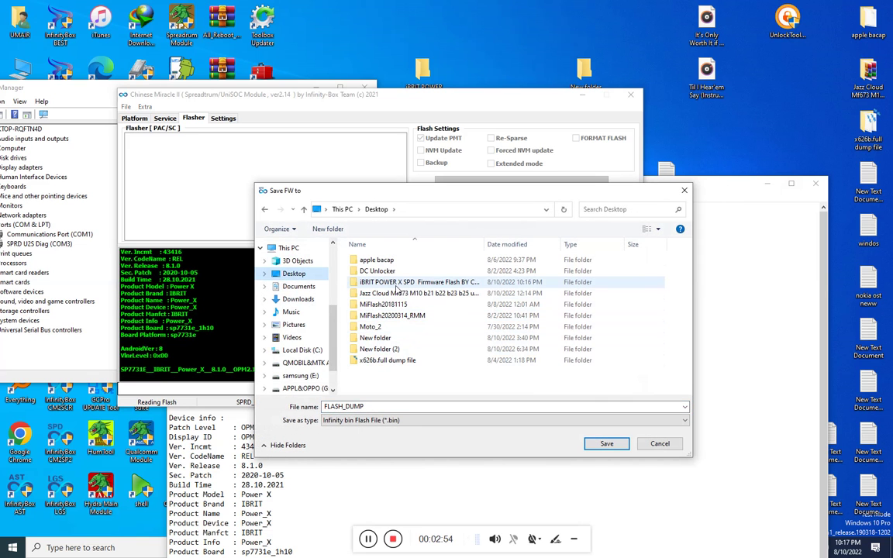
pyautogui.click(592, 443)
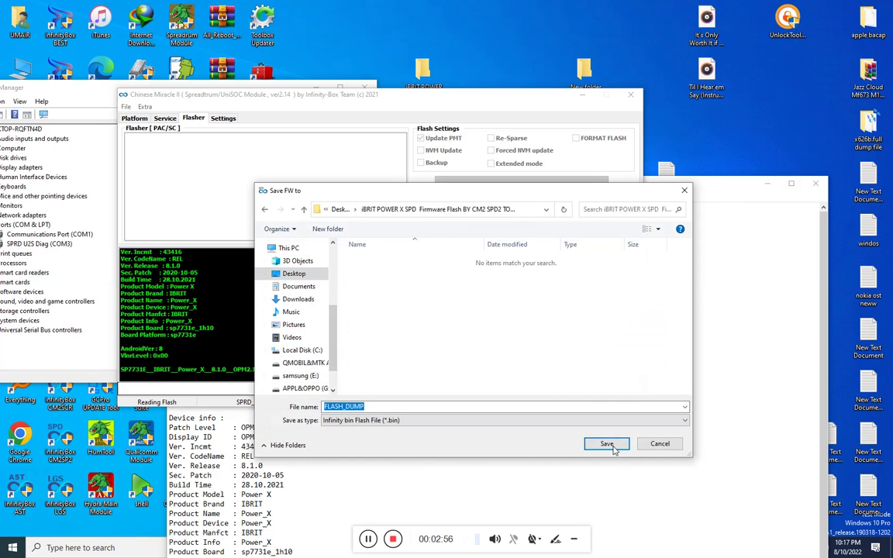
pyautogui.click(606, 443)
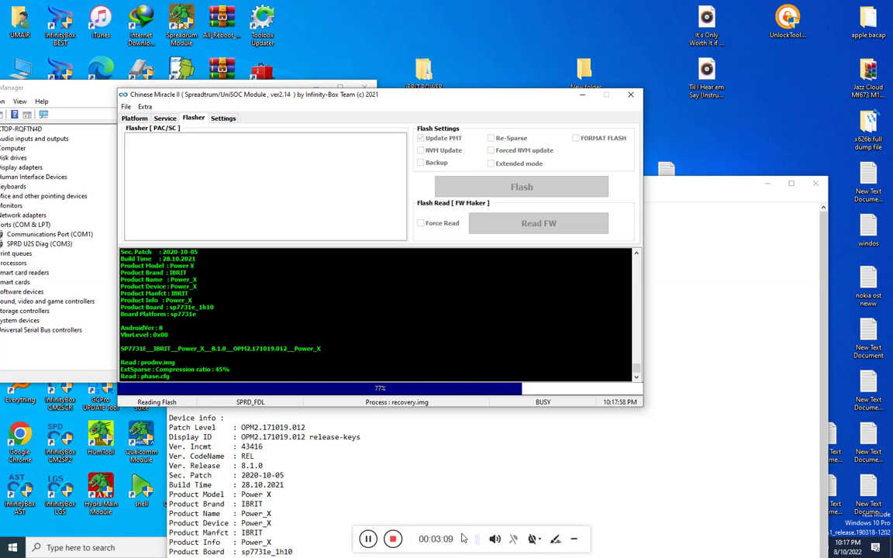
# - Lay out Device Manager top-left, Chinese Miracle II beside it, and Notepad top-right
pyautogui.moveTo(270, 94); pyautogui.dragTo(334, 76)
pyautogui.moveTo(78, 92); pyautogui.dragTo(167, 52)
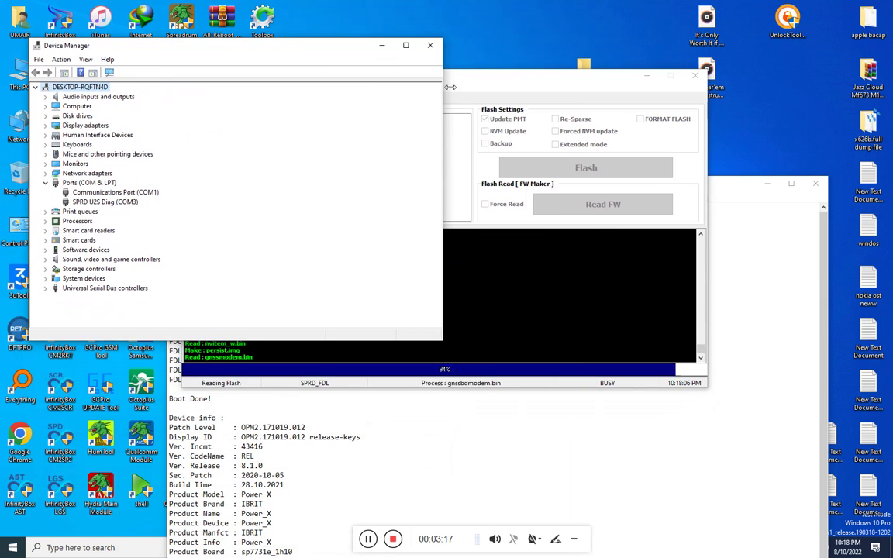
pyautogui.moveTo(464, 81); pyautogui.dragTo(438, 60)
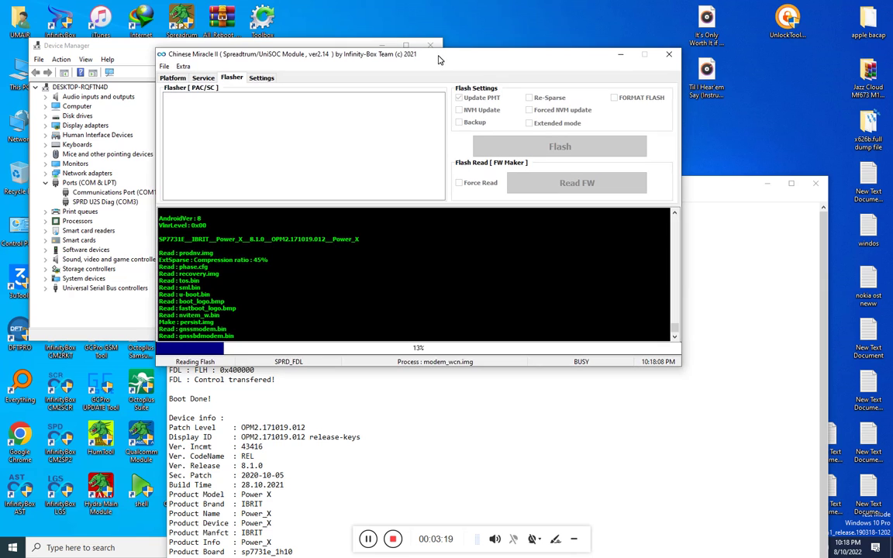
pyautogui.moveTo(728, 192); pyautogui.dragTo(811, 224)
pyautogui.moveTo(514, 226); pyautogui.dragTo(778, 41)
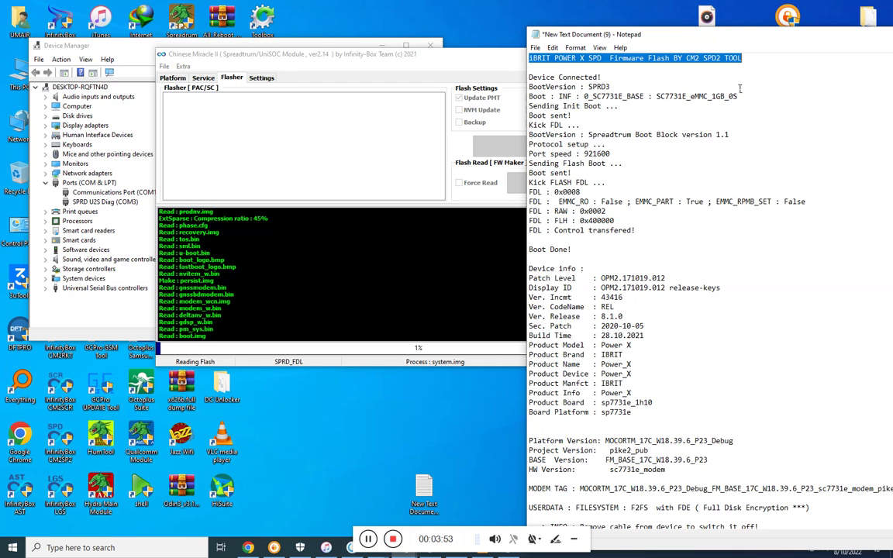
# - Replace the 'Elapsed: 00:00:40' line with 'FLASH FILE LINK IN DISCREPTION'
pyautogui.moveTo(744, 41); pyautogui.dragTo(731, 23)
pyautogui.scroll(-2, 622, 489)
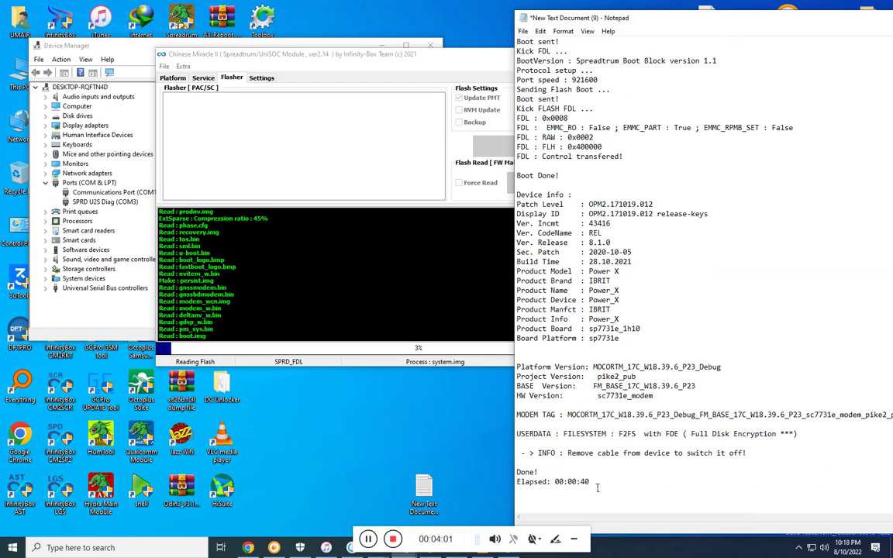
pyautogui.press('BackSpace')
pyautogui.press('BackSpace')
pyautogui.press('BackSpace')
pyautogui.press('BackSpace')
pyautogui.press('BackSpace')
pyautogui.press('BackSpace')
pyautogui.press('BackSpace')
pyautogui.press('BackSpace')
pyautogui.press('BackSpace')
pyautogui.press('BackSpace')
pyautogui.press('BackSpace')
pyautogui.press('BackSpace')
pyautogui.press('BackSpace')
pyautogui.press('BackSpace')
pyautogui.press('BackSpace')
pyautogui.press('BackSpace')
pyautogui.press('BackSpace')
pyautogui.write('FLASH FILE ')
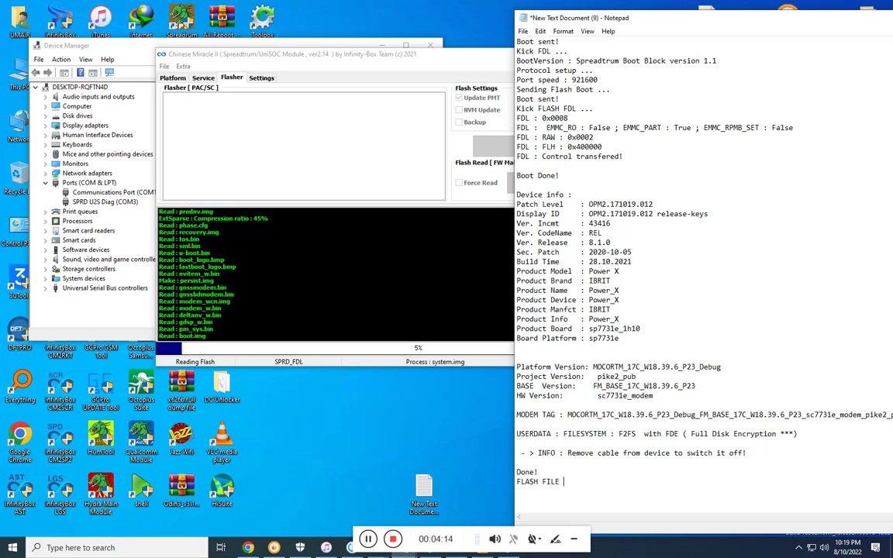
pyautogui.write('LINK IN DISCREPTIO')
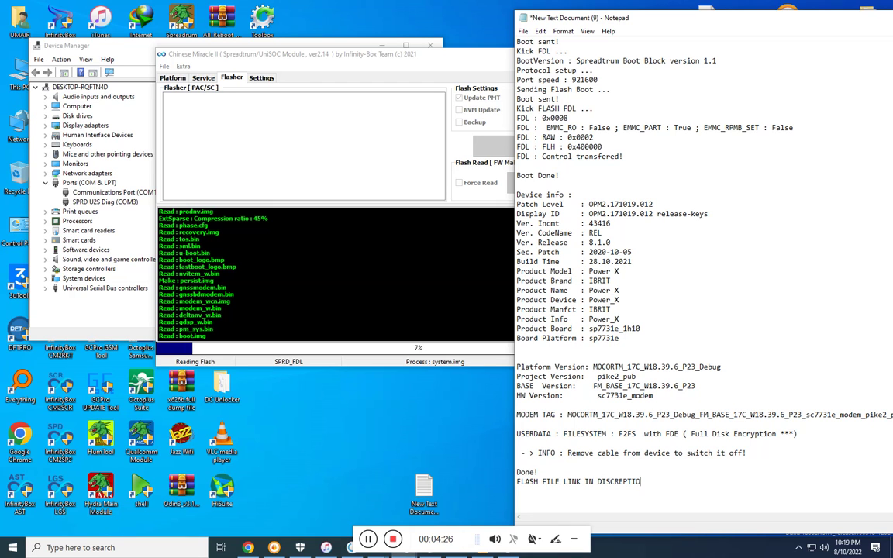
pyautogui.write('N')
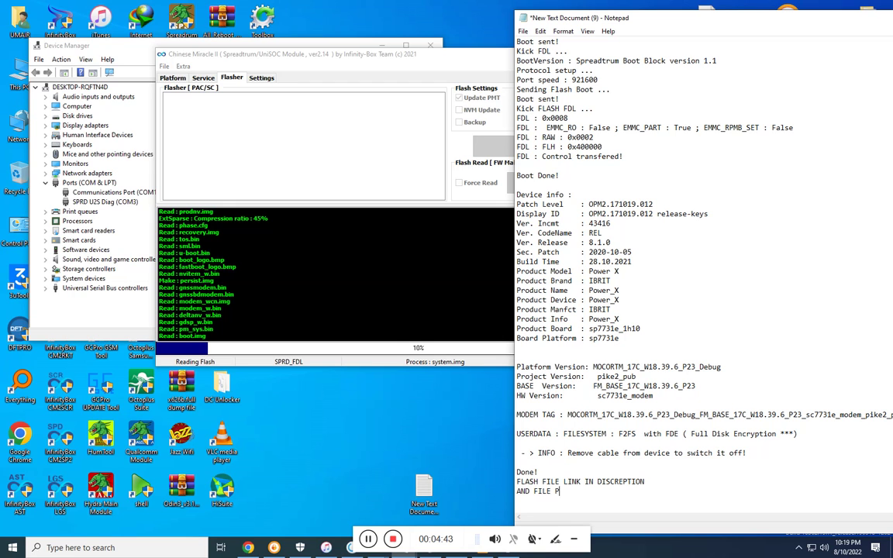
# - Add a line 'AND FILE PSWAD IDS' followed by the file password, then select the password
pyautogui.press('BackSpace')
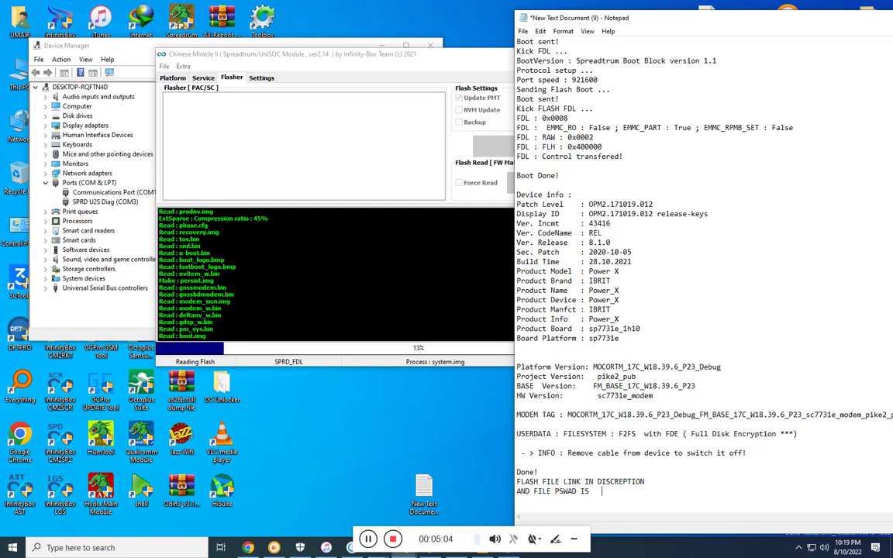
pyautogui.hotkey('ctrl', 'shift', 'Left')
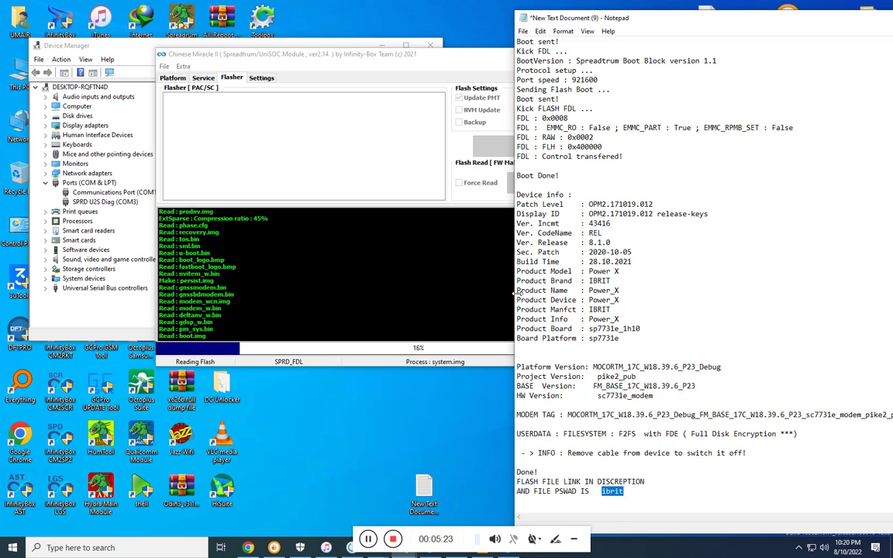
# - Check the system.img read progress in Chinese Miracle II, then return Notepad to the front
pyautogui.moveTo(414, 57); pyautogui.dragTo(396, 55)
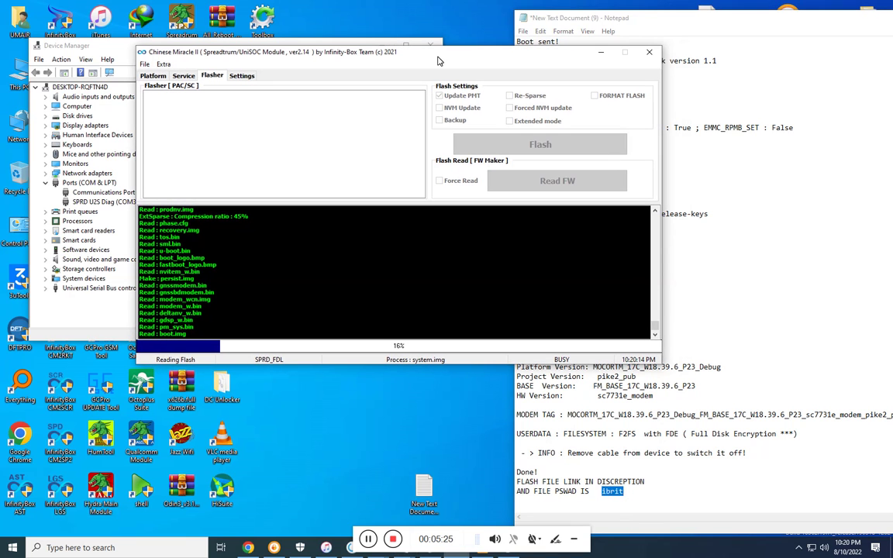
pyautogui.click(630, 496)
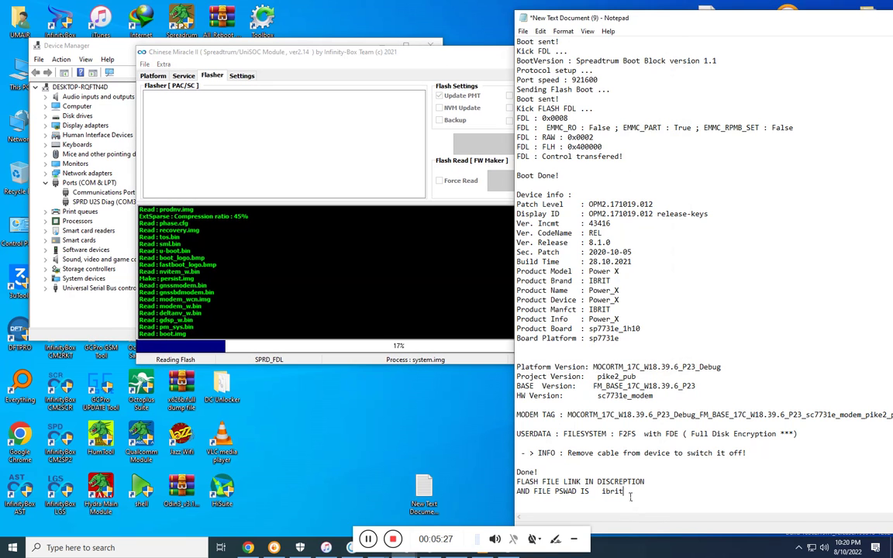
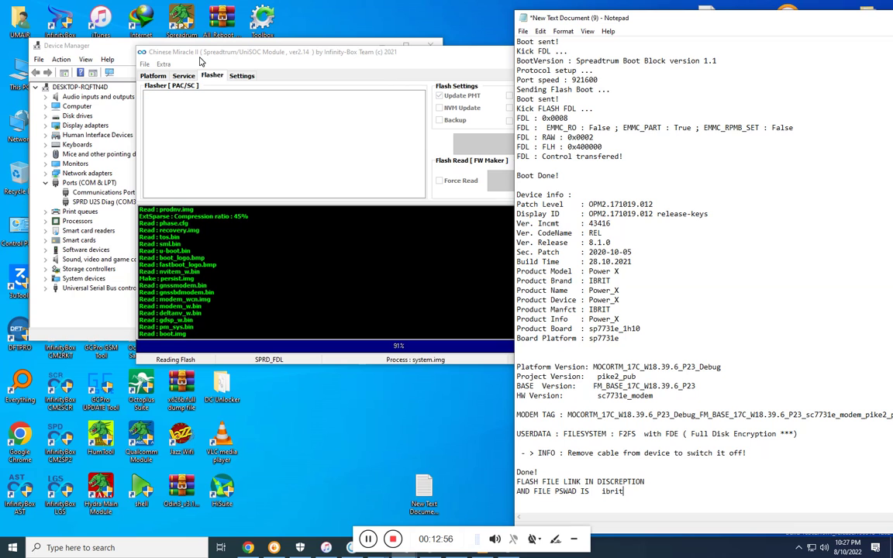
# - Finish typing the firmware password on the note's last line and check the selection
pyautogui.write('powerx')
pyautogui.moveTo(602, 492); pyautogui.dragTo(649, 491)
pyautogui.click(660, 499)
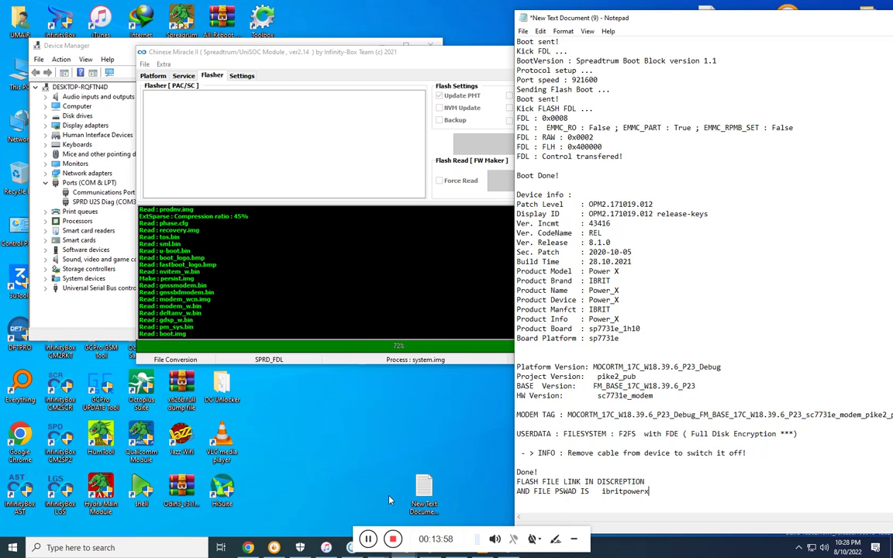
# - Restore the VLC media player window from the taskbar
pyautogui.click(449, 541)
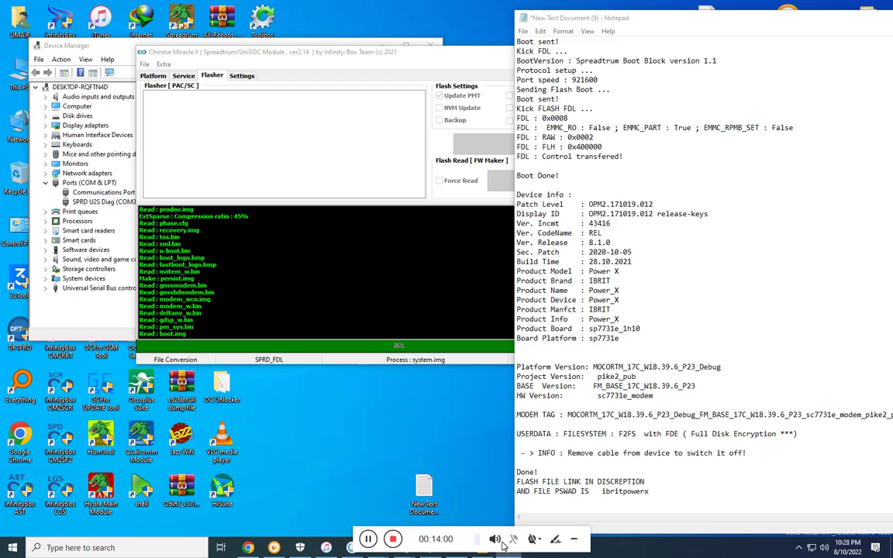
pyautogui.moveTo(465, 541); pyautogui.dragTo(555, 520)
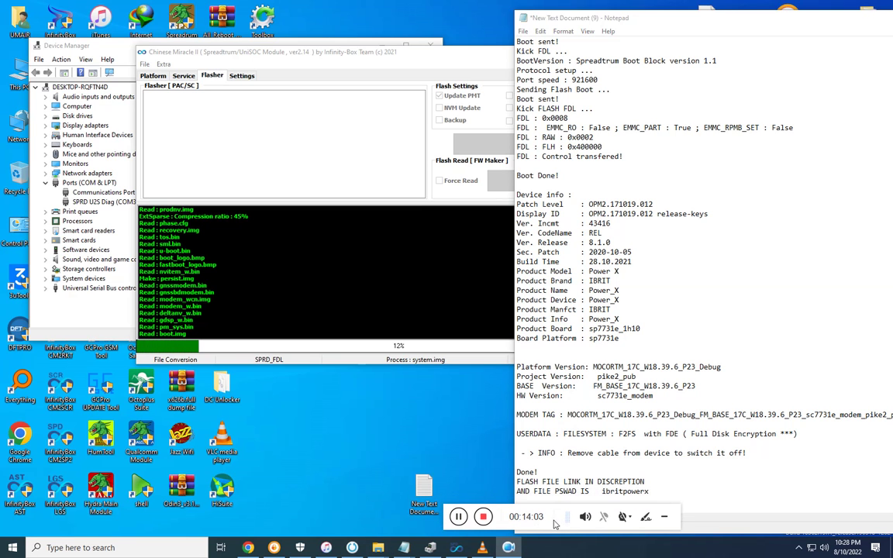
pyautogui.click(481, 547)
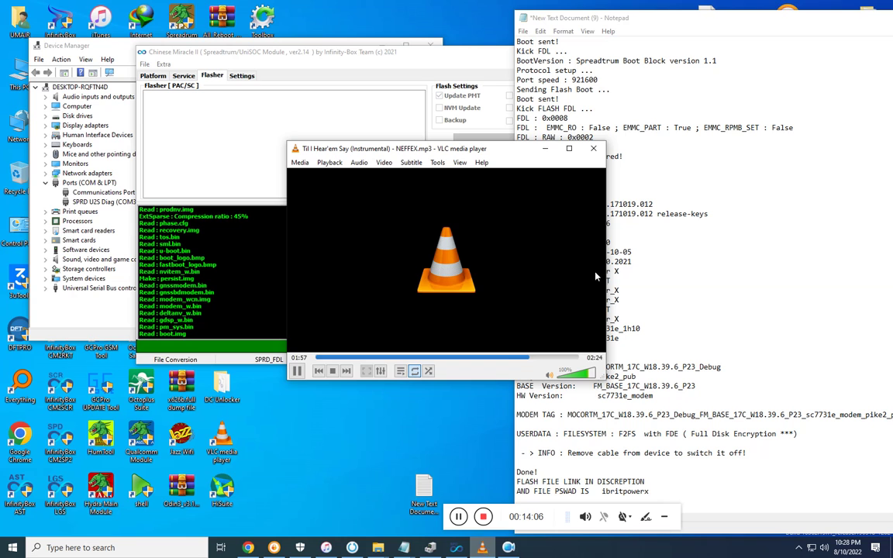
# - Minimize VLC and review the Flasher log as the read moves on to vendor.img
pyautogui.click(545, 148)
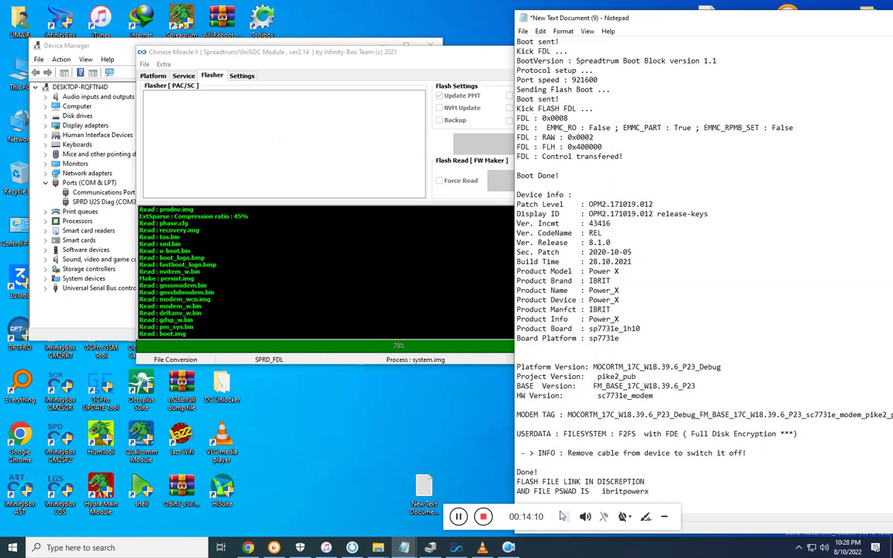
pyautogui.moveTo(558, 513); pyautogui.dragTo(415, 533)
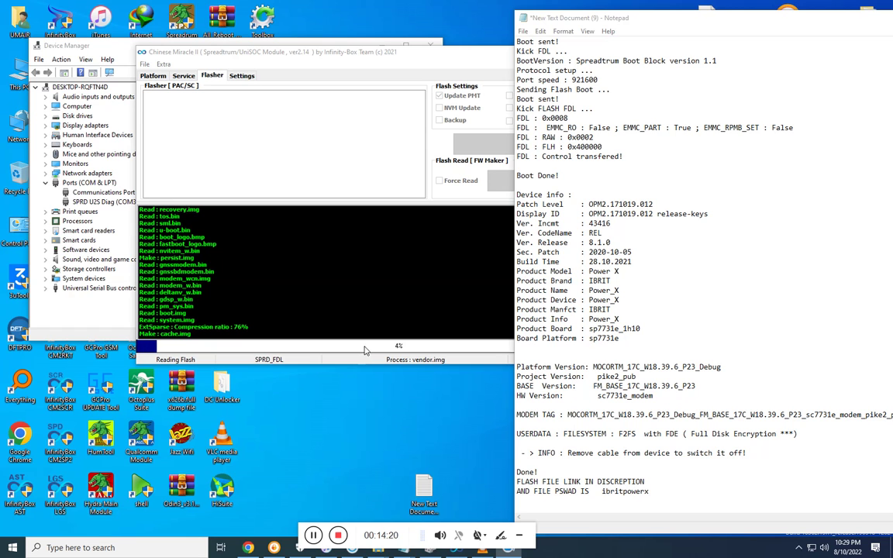
pyautogui.scroll(5, 377, 280)
pyautogui.scroll(5, 377, 280)
pyautogui.scroll(-10, 377, 280)
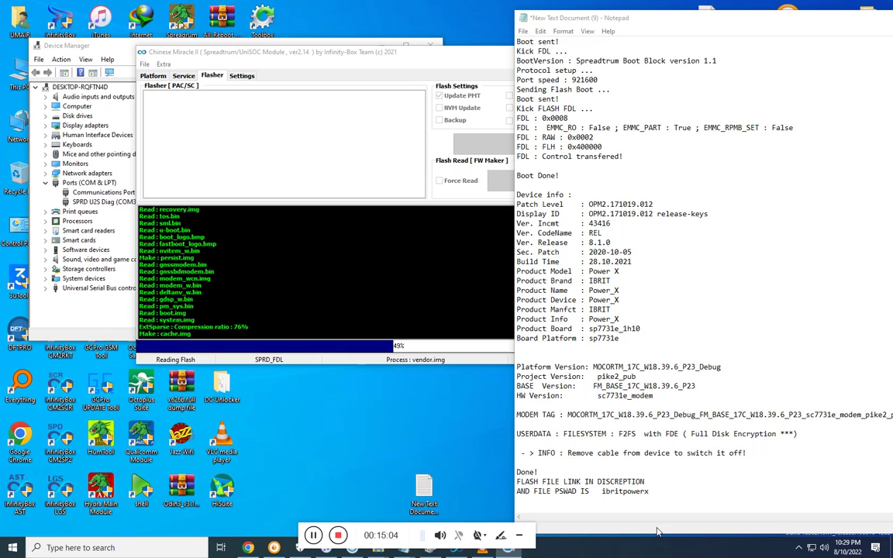
# - Select the firmware password on the note's last line and copy it to the clipboard
pyautogui.moveTo(648, 500); pyautogui.dragTo(609, 498)
pyautogui.rightClick(636, 492)
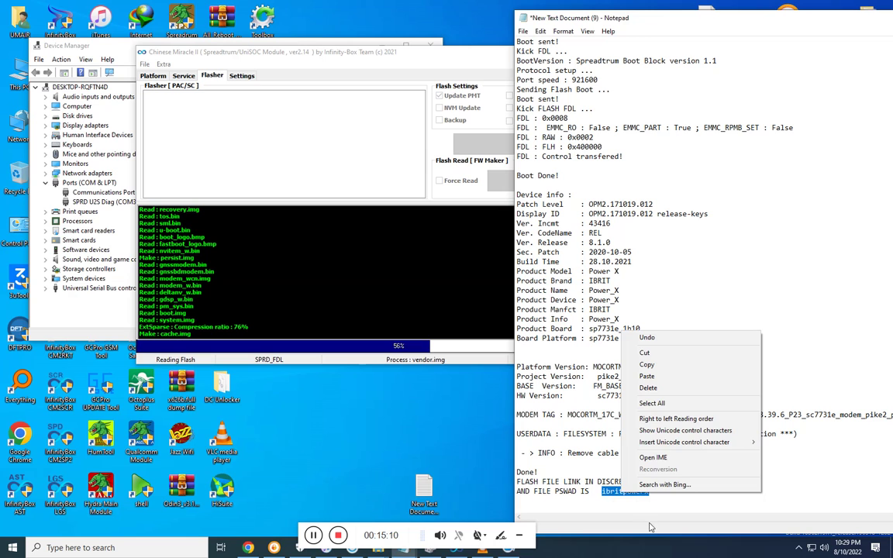
pyautogui.click(646, 364)
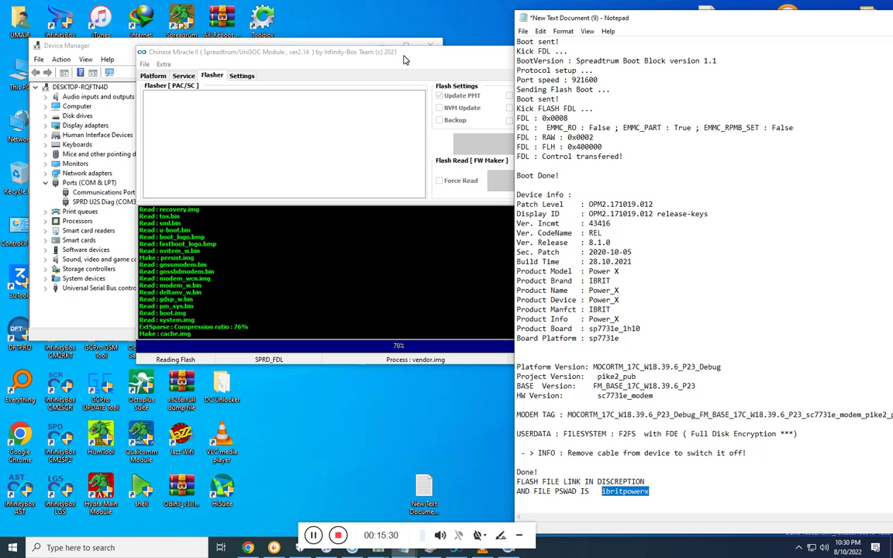
# - Reposition Chinese Miracle II until the read finishes, then minimize Device Manager
pyautogui.moveTo(403, 60); pyautogui.dragTo(411, 138)
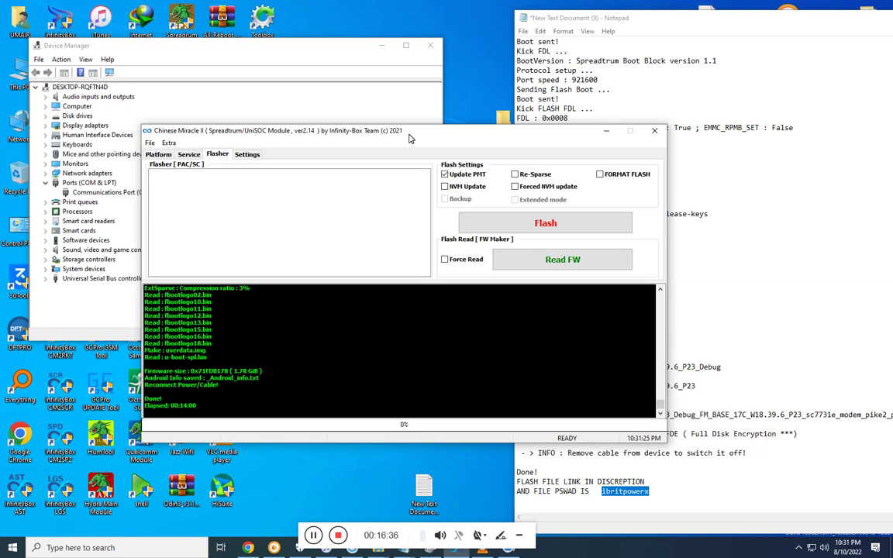
pyautogui.click(382, 45)
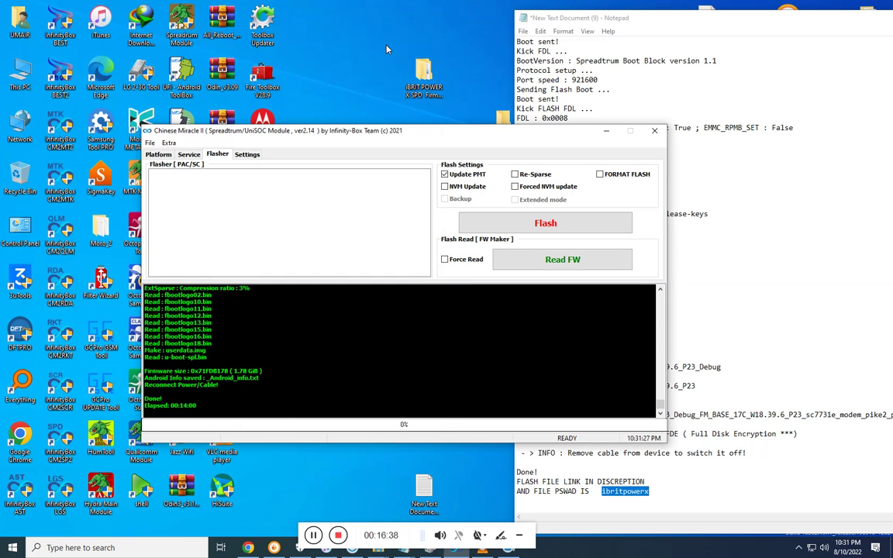
# - Archive the IBRIT Power X firmware folder as RAR, protected with the pasted password
pyautogui.rightClick(423, 81)
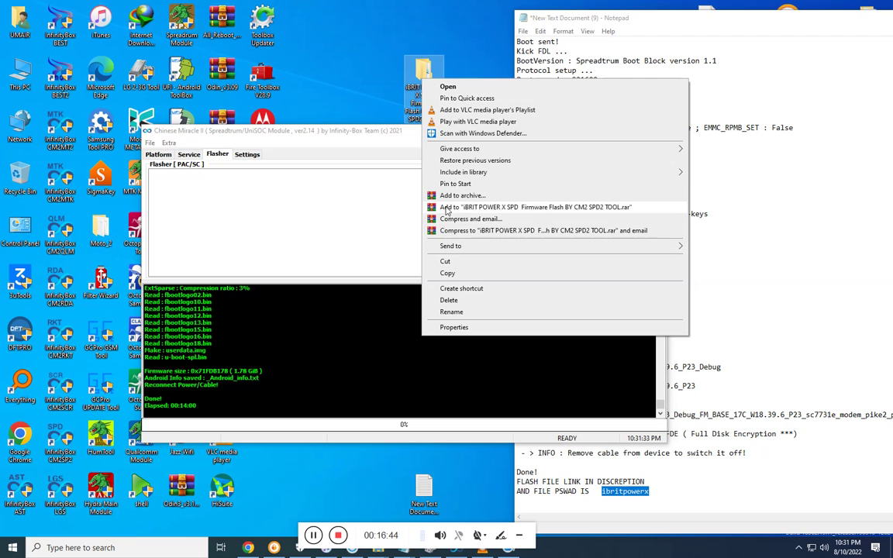
pyautogui.click(447, 196)
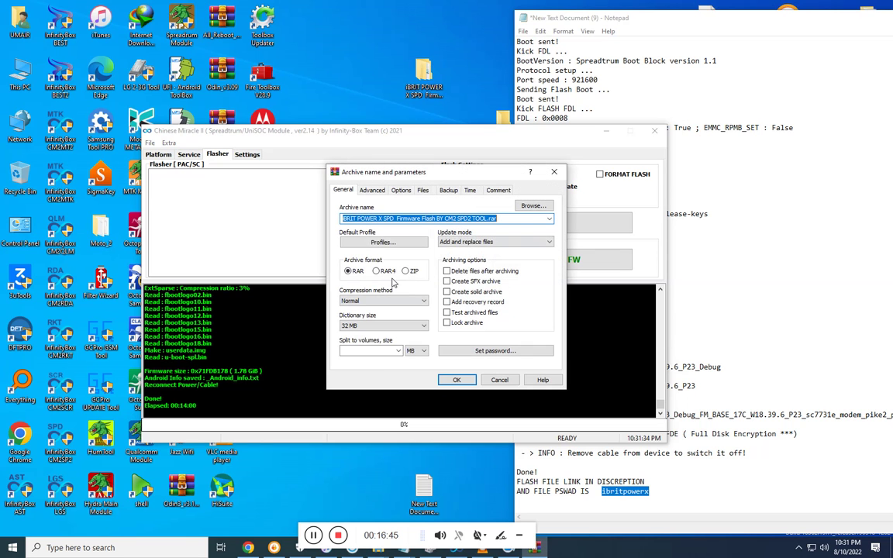
pyautogui.click(486, 352)
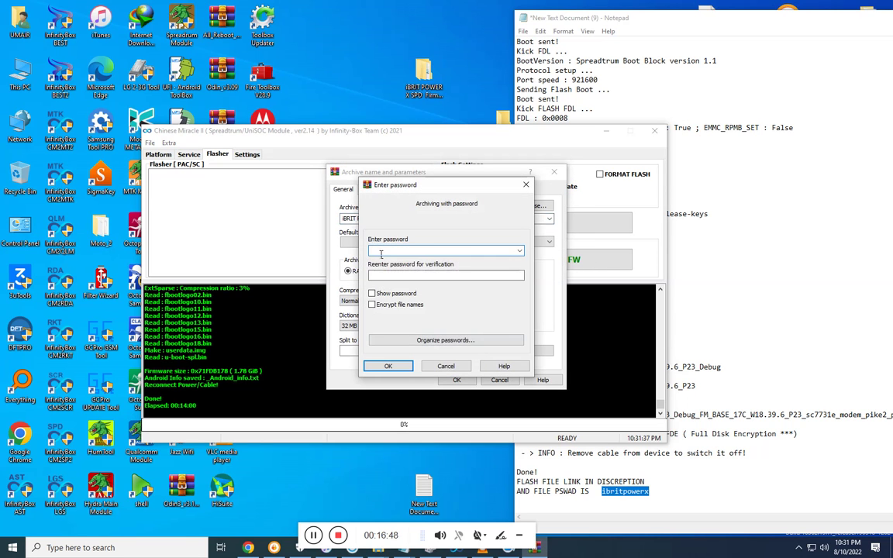
pyautogui.rightClick(381, 251)
pyautogui.click(401, 295)
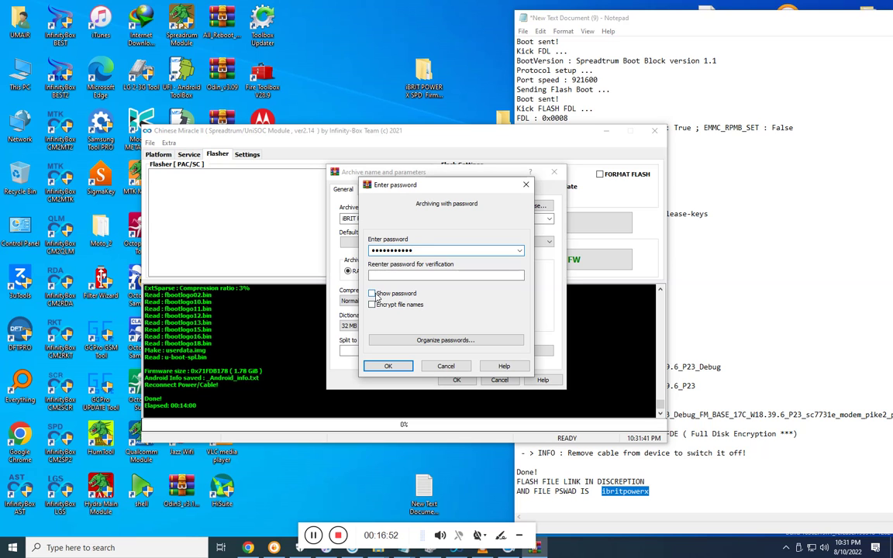
pyautogui.click(372, 293)
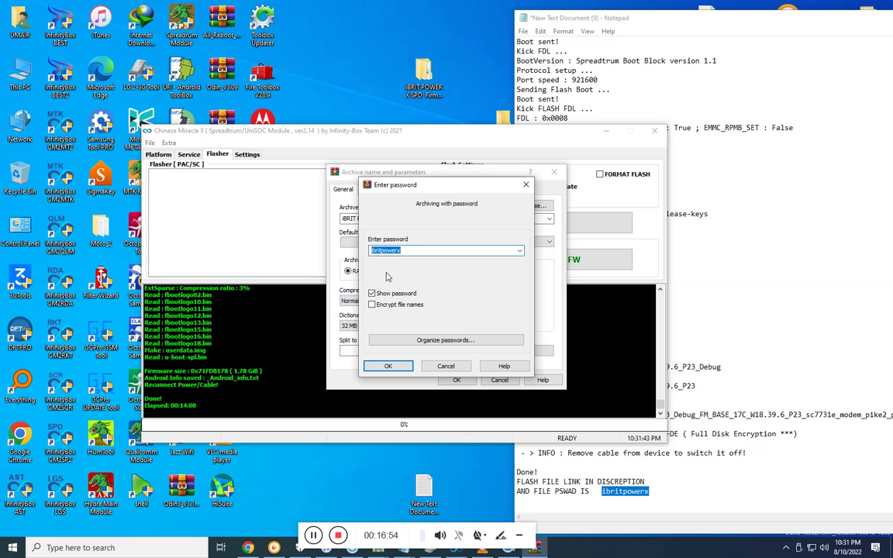
pyautogui.click(398, 371)
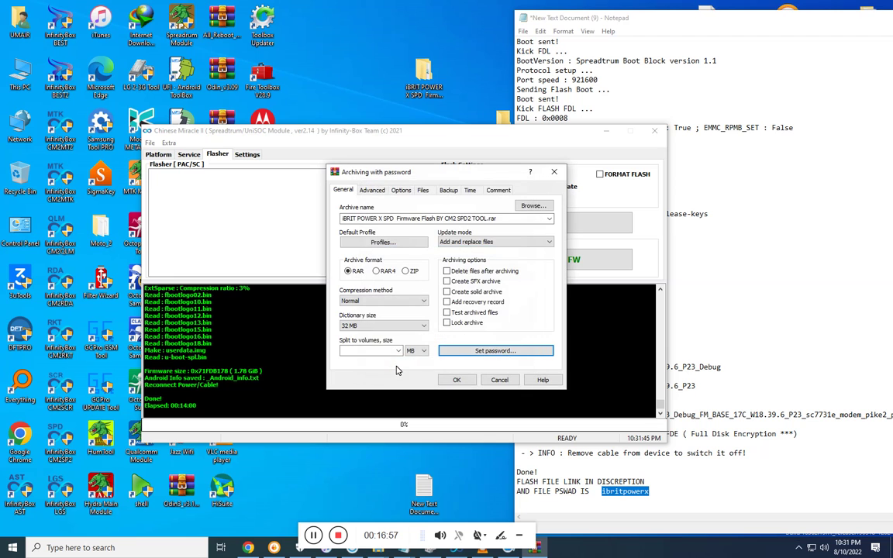
pyautogui.click(457, 380)
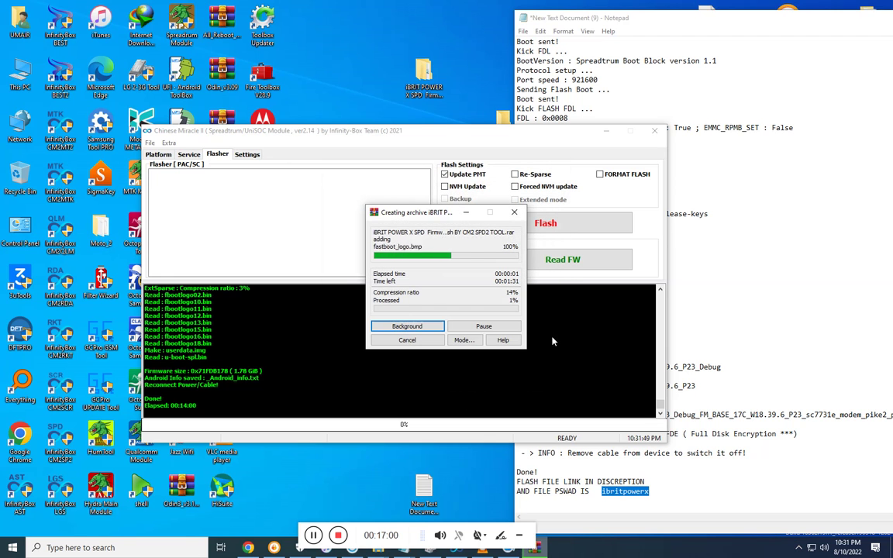
pyautogui.moveTo(430, 214); pyautogui.dragTo(325, 139)
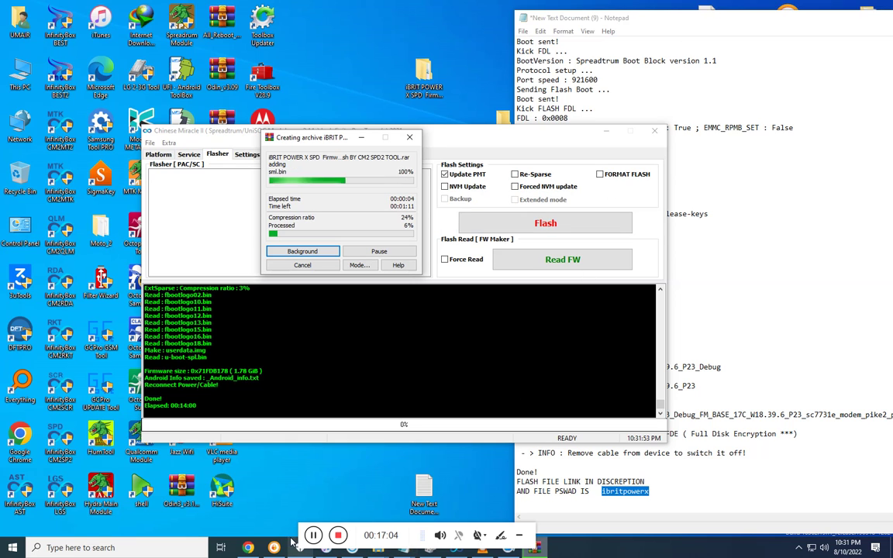